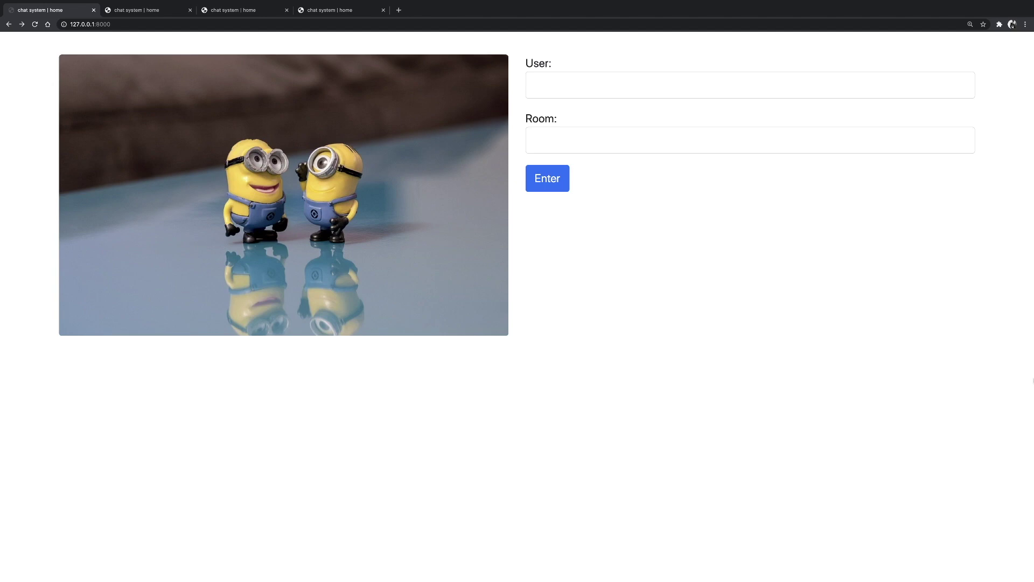
Look over the four home page copies and return to the first one.
left_click(149, 12)
left_click(269, 11)
left_click(329, 11)
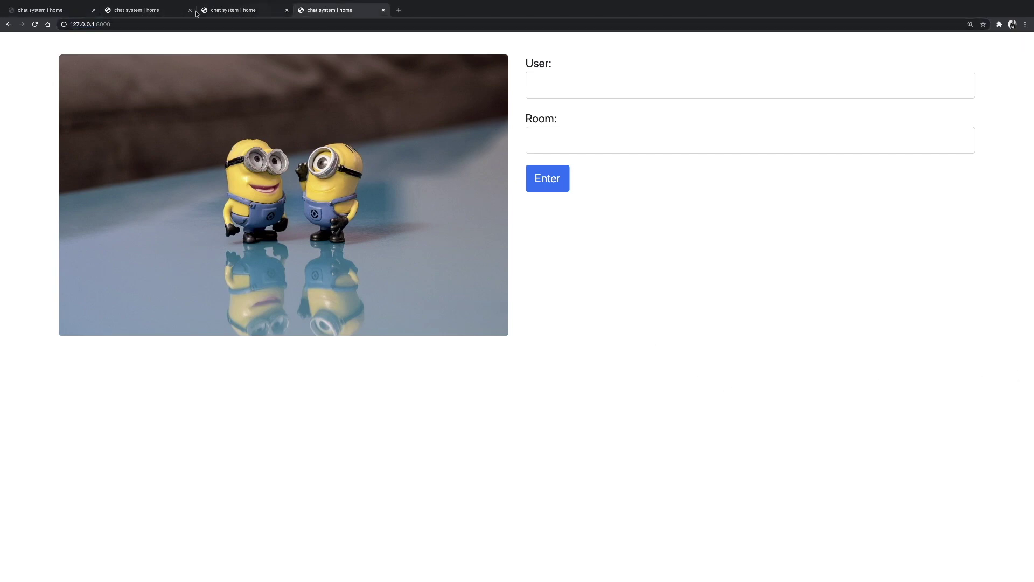
left_click(38, 11)
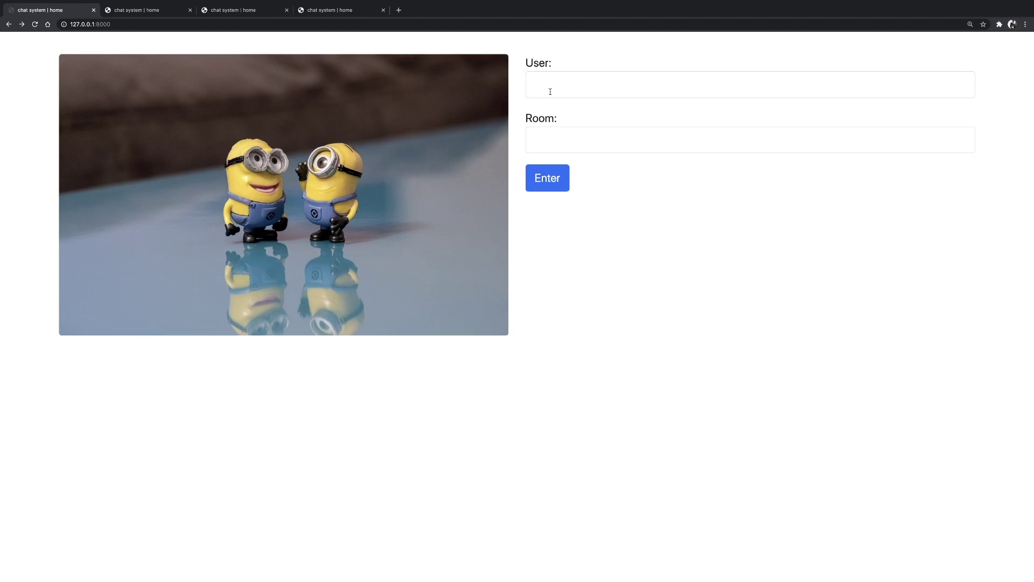
Join room testroom as user testuser.
left_click(551, 91)
type("testuser")
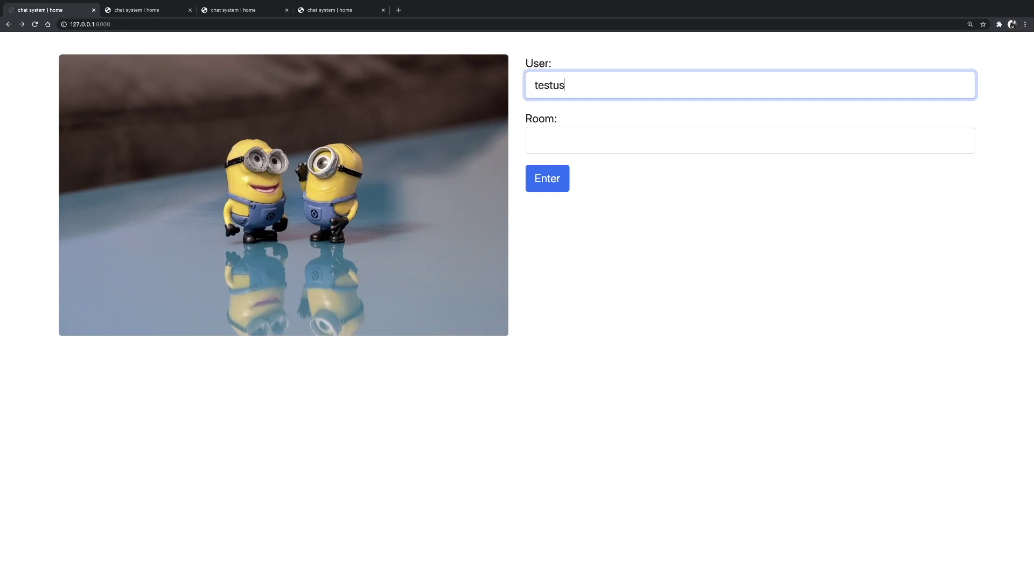
left_click(588, 149)
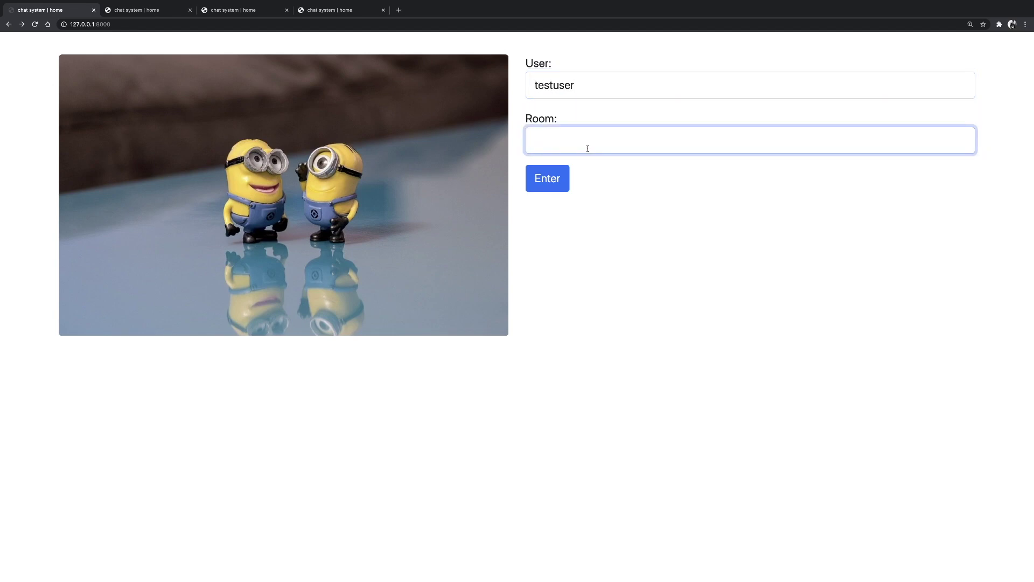
type("testroom")
left_click(545, 179)
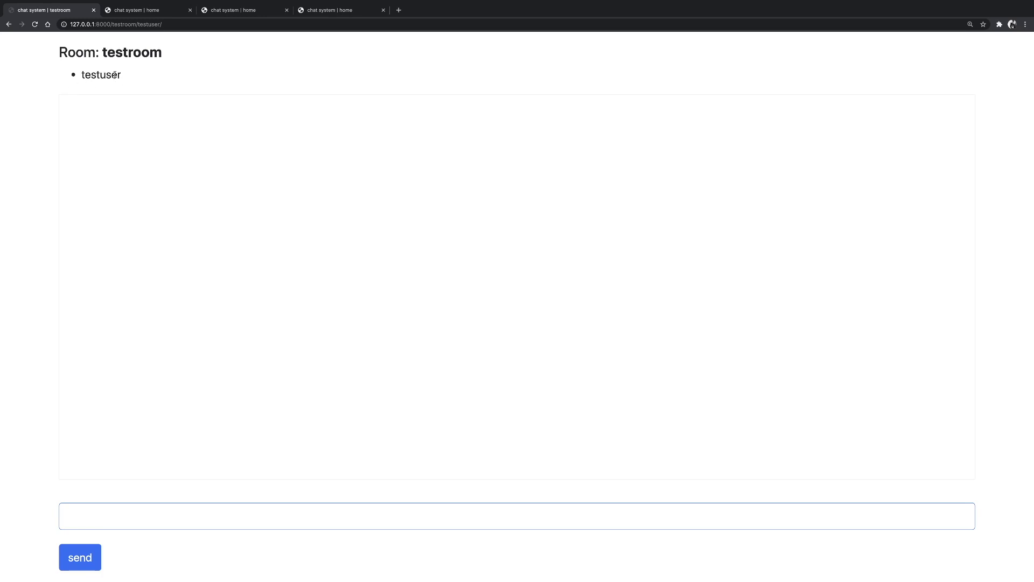
Post the chat message 'message' and highlight the sender name testuser.
left_click(83, 519)
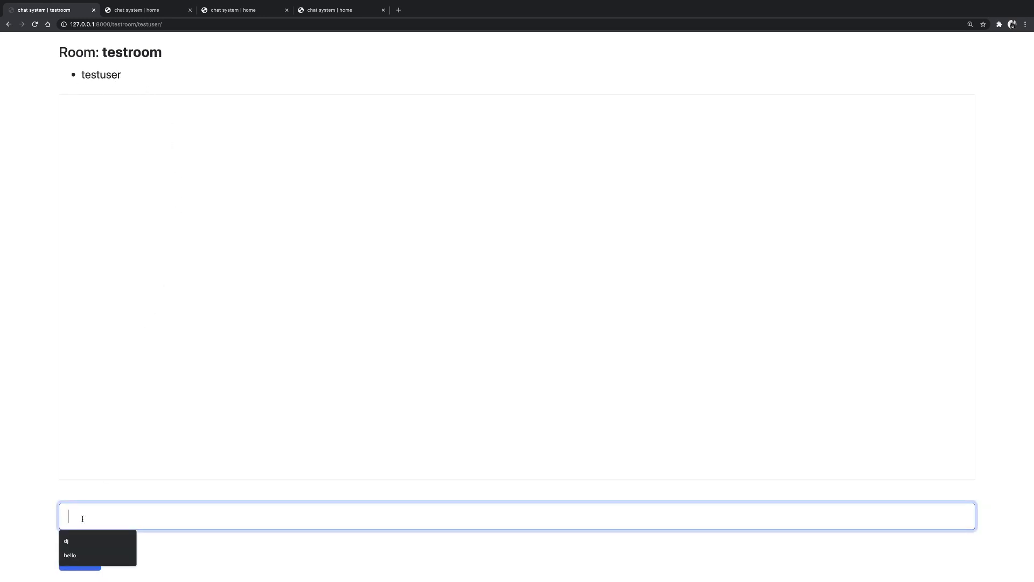
type("message")
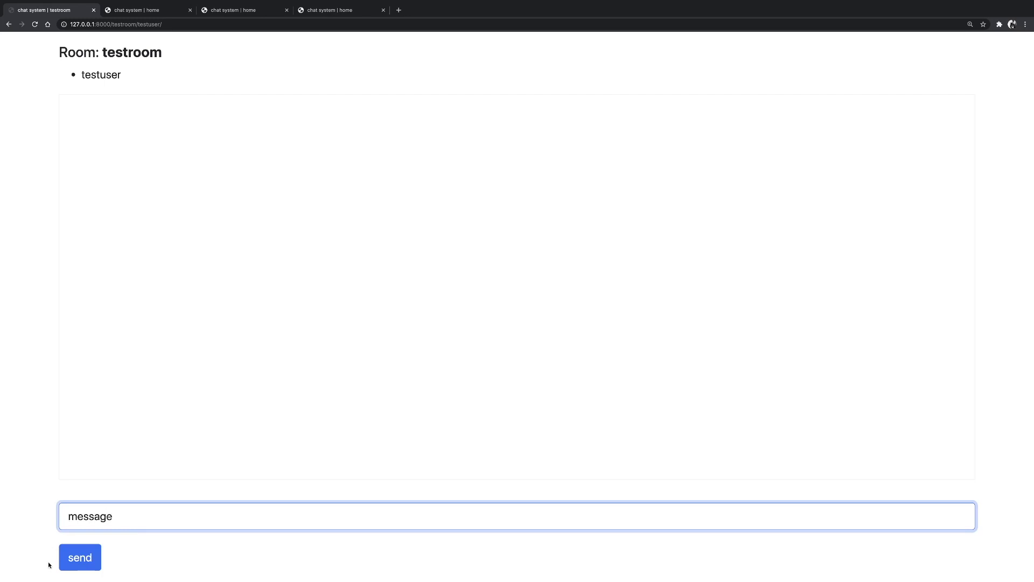
left_click(63, 561)
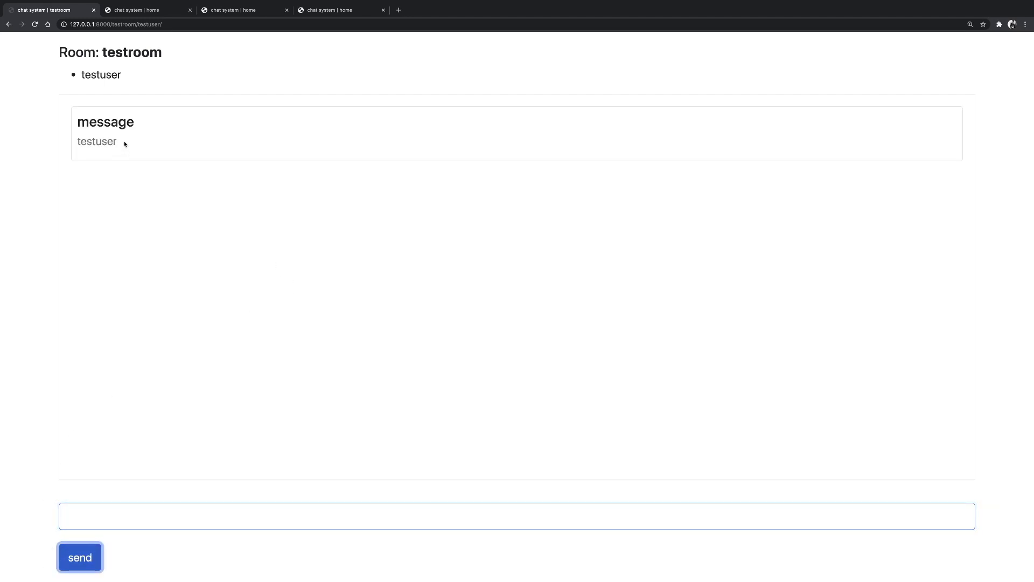
left_click_drag(125, 144, 56, 144)
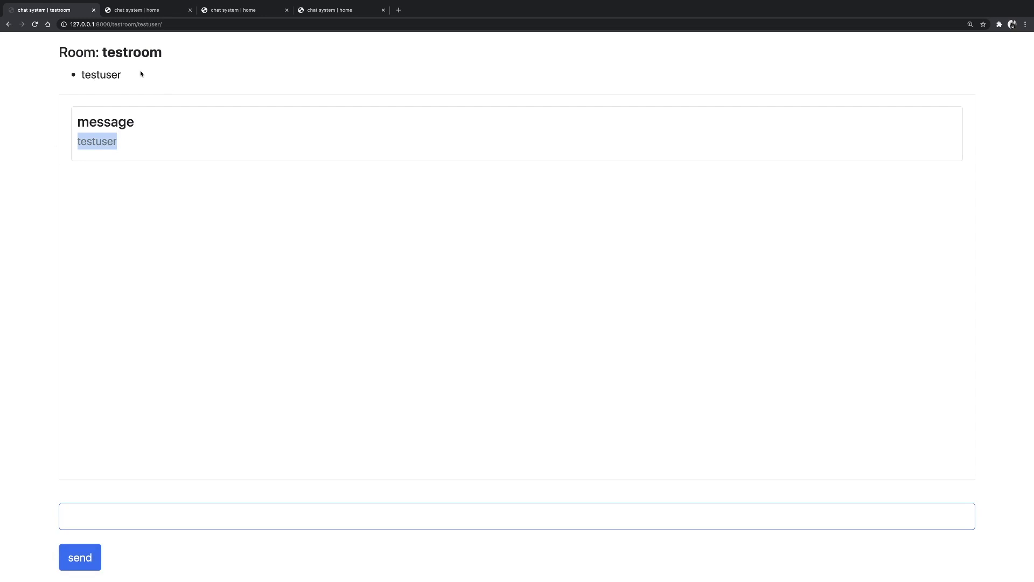
On another home page, fill in user testuser2 and room testroom.
left_click(124, 10)
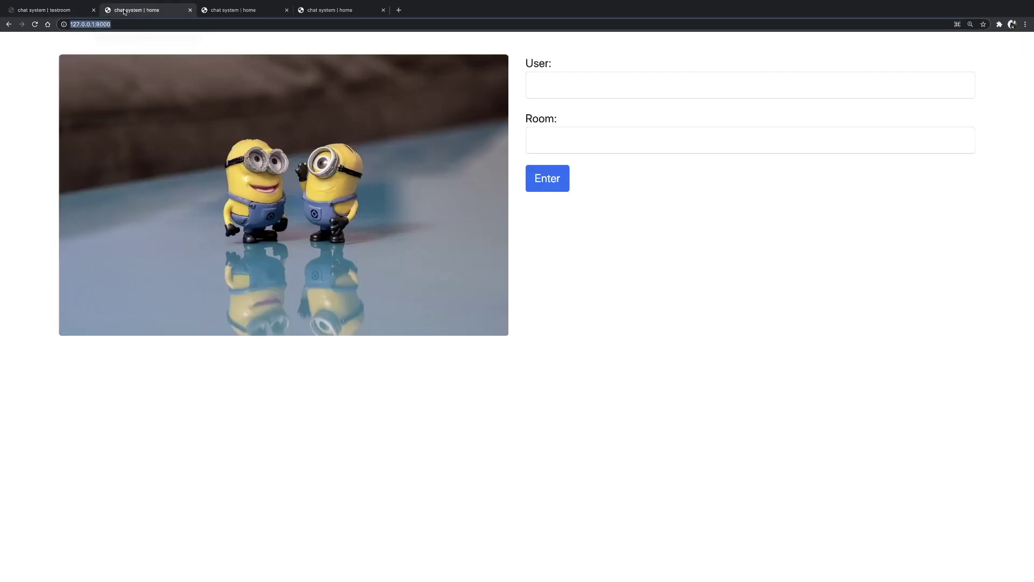
left_click(572, 87)
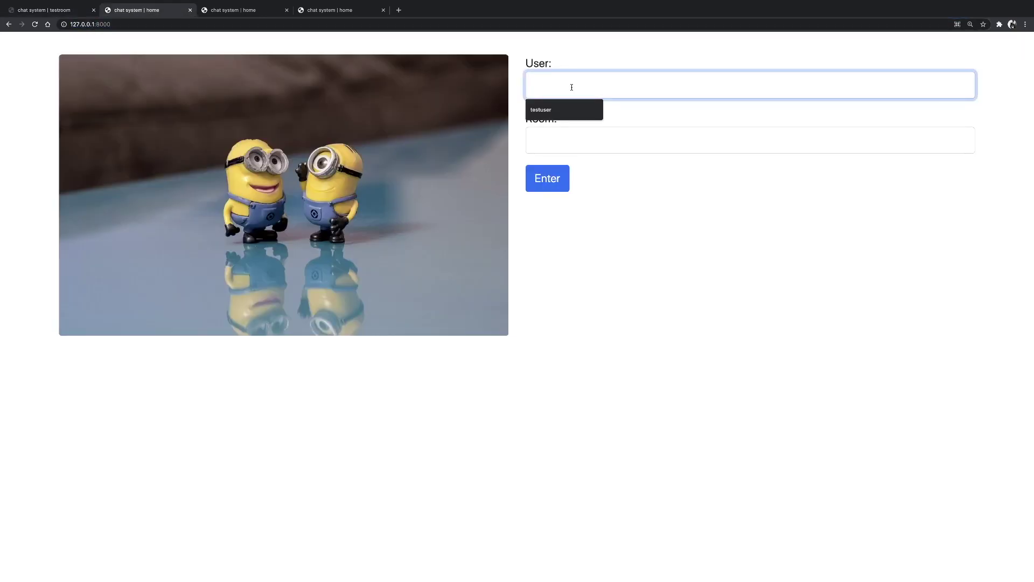
type("testuser")
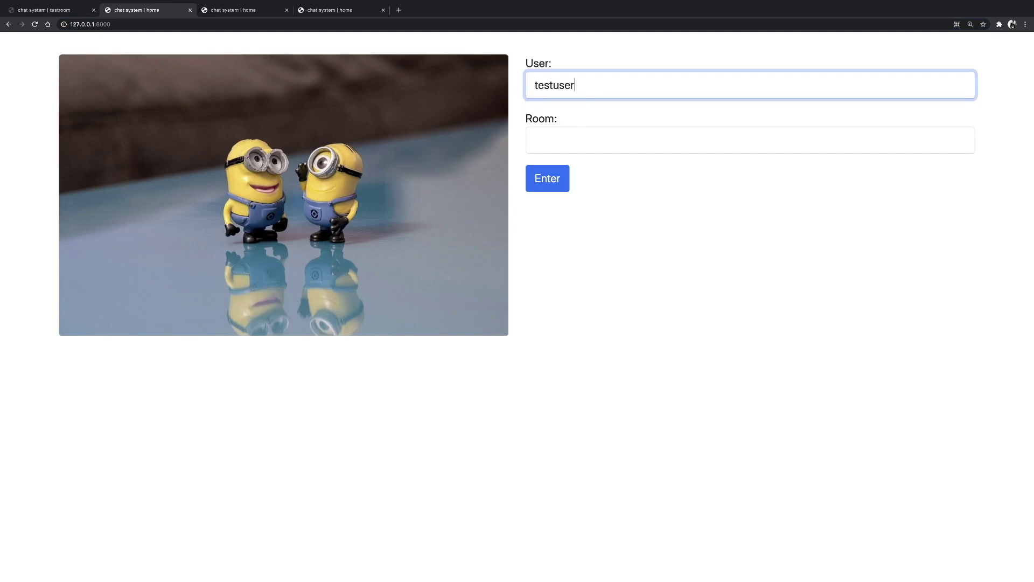
type("2")
right_click(590, 145)
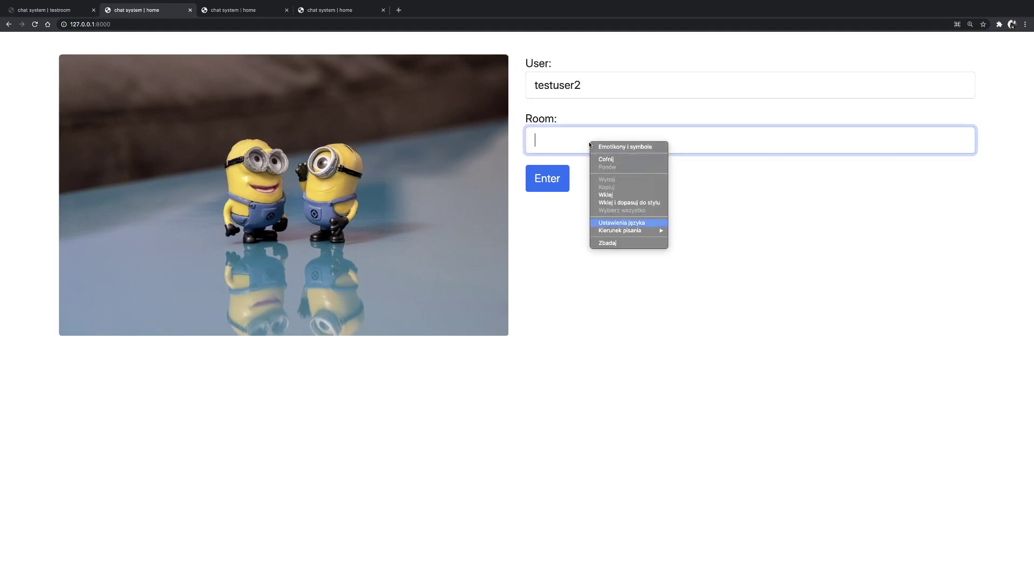
left_click(562, 142)
type("test")
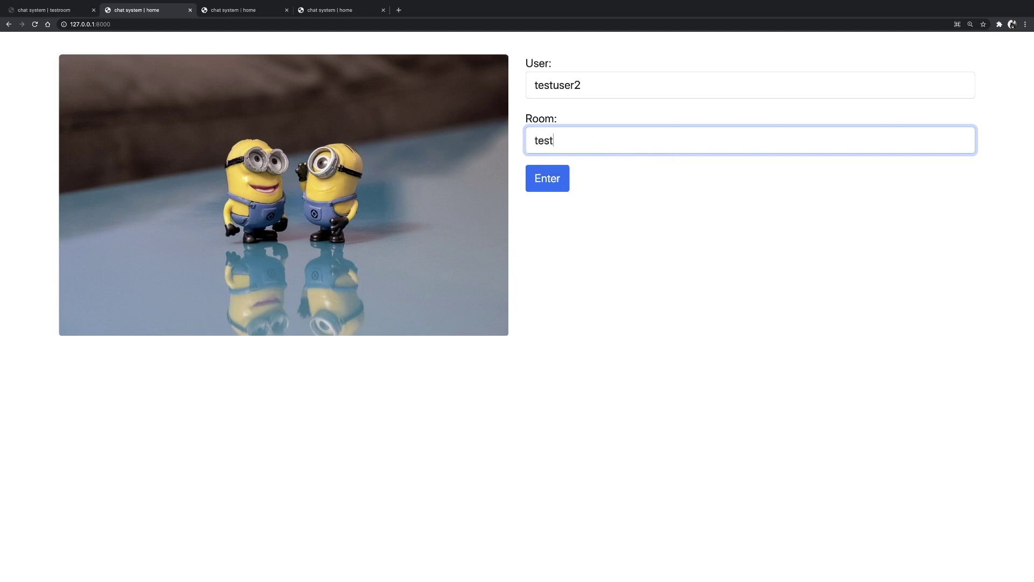
type("room2")
key("BackSpace")
Glance at testuser's room, then join testroom as testuser2.
left_click(49, 10)
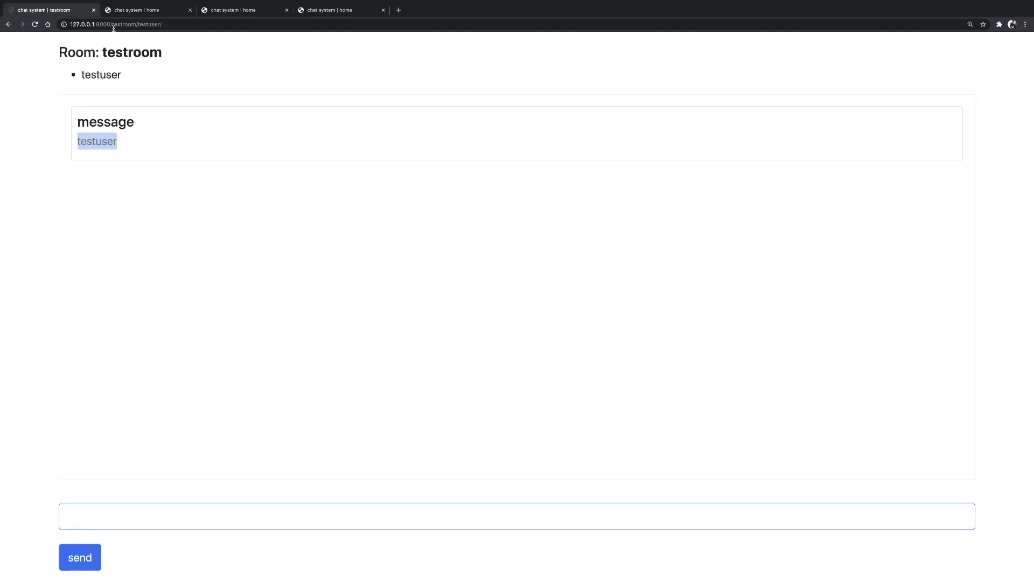
left_click(142, 13)
left_click(548, 186)
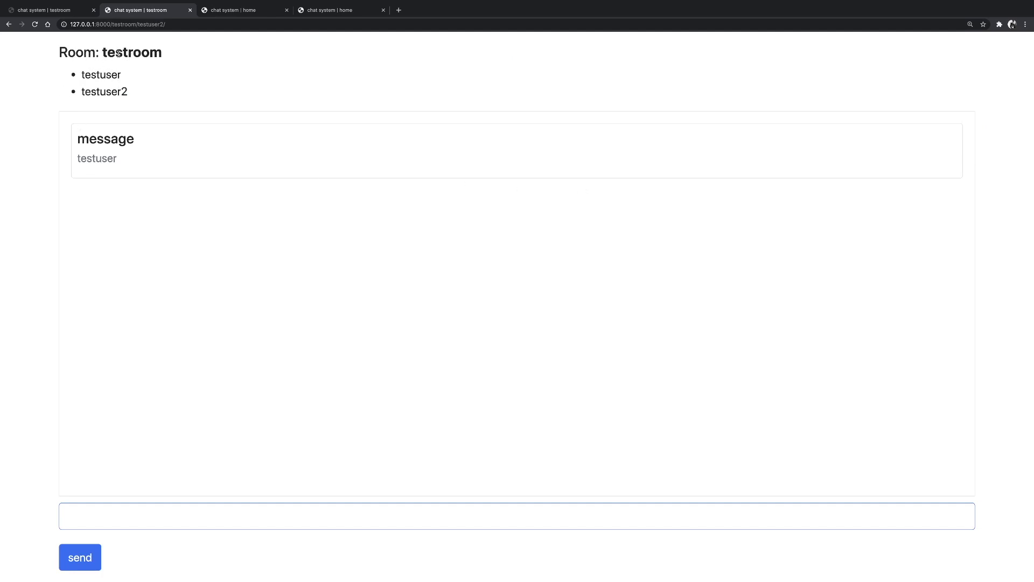
As testuser2, highlight testuser in the member list and post 'hello world'.
double_click(86, 74)
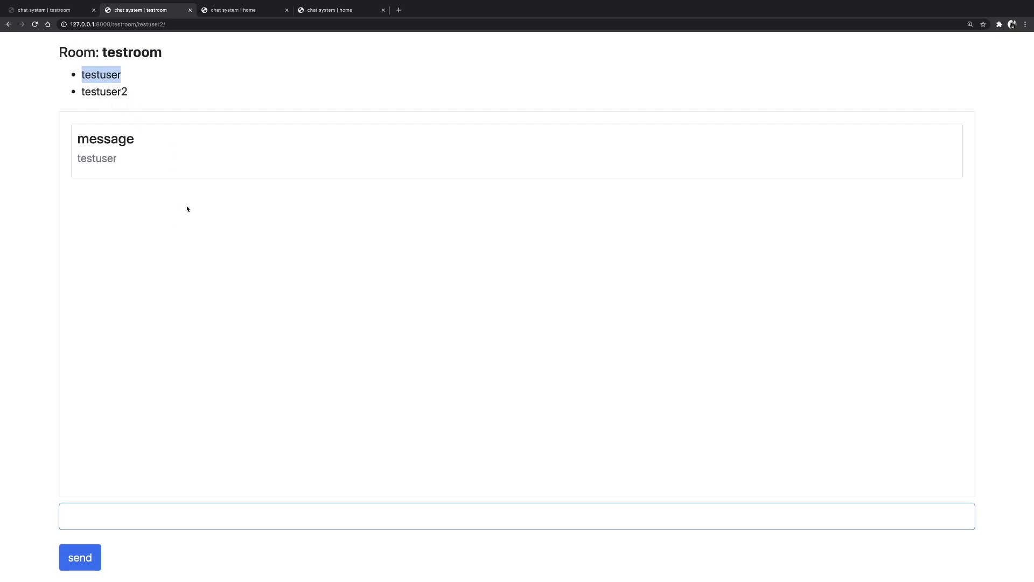
left_click(87, 516)
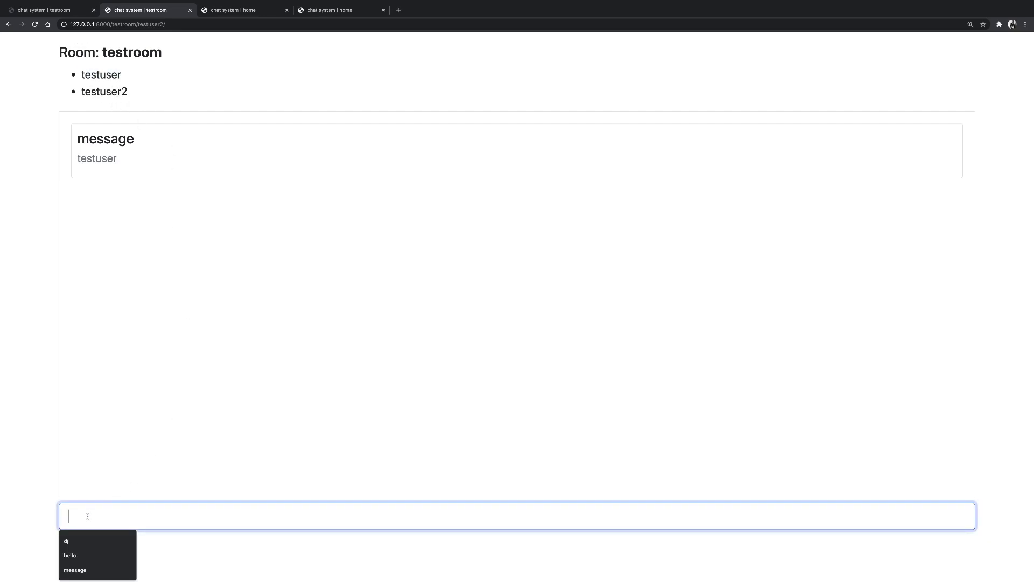
type("hello world")
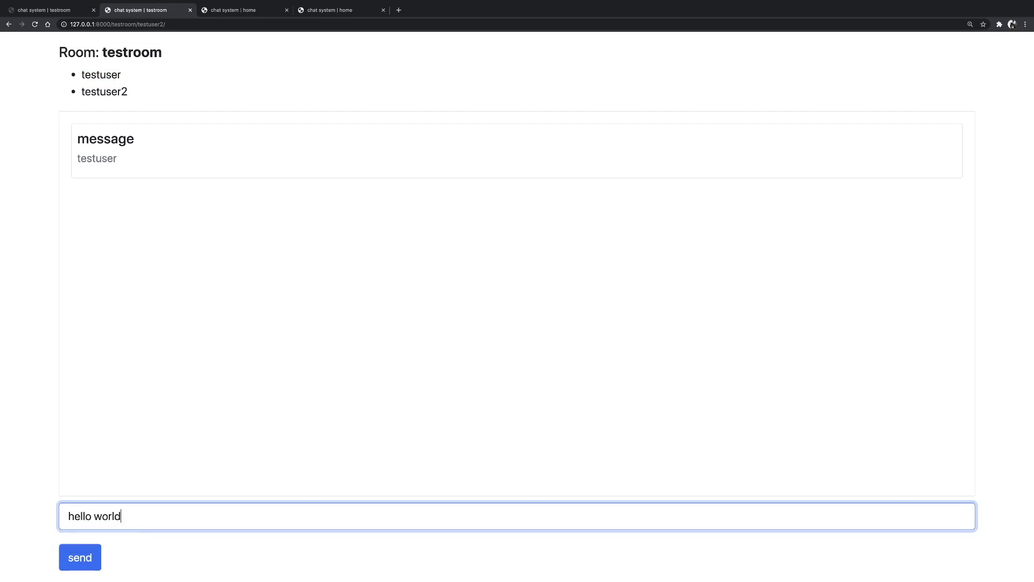
left_click(80, 558)
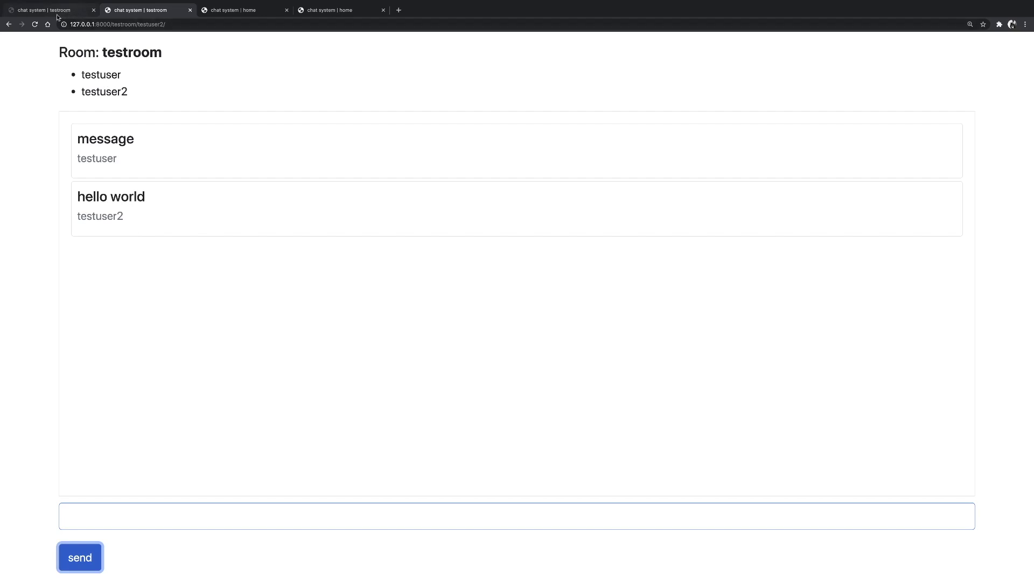
Confirm 'hello world' reached testuser, then close testuser2's chat tab.
left_click(39, 11)
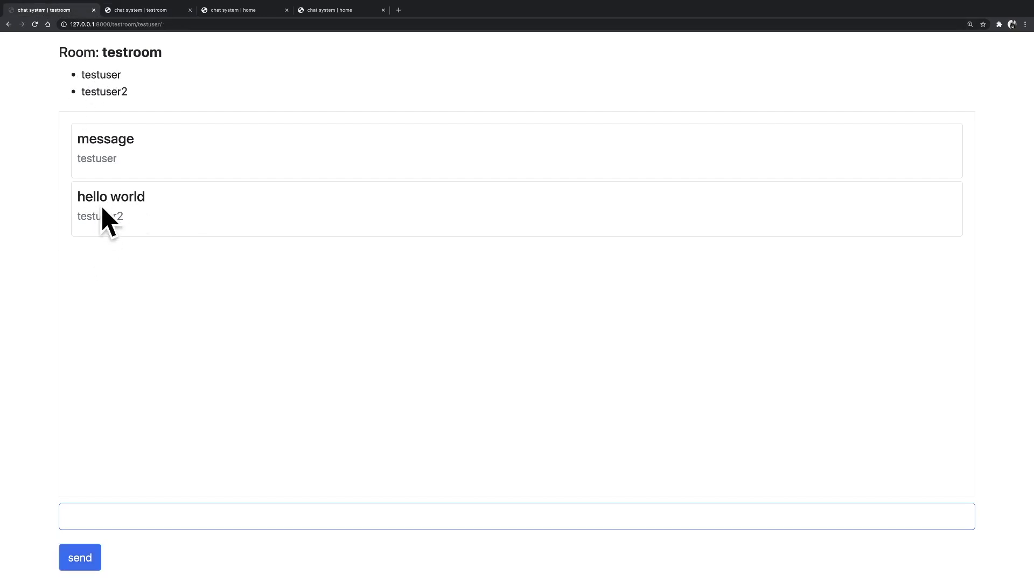
left_click(156, 11)
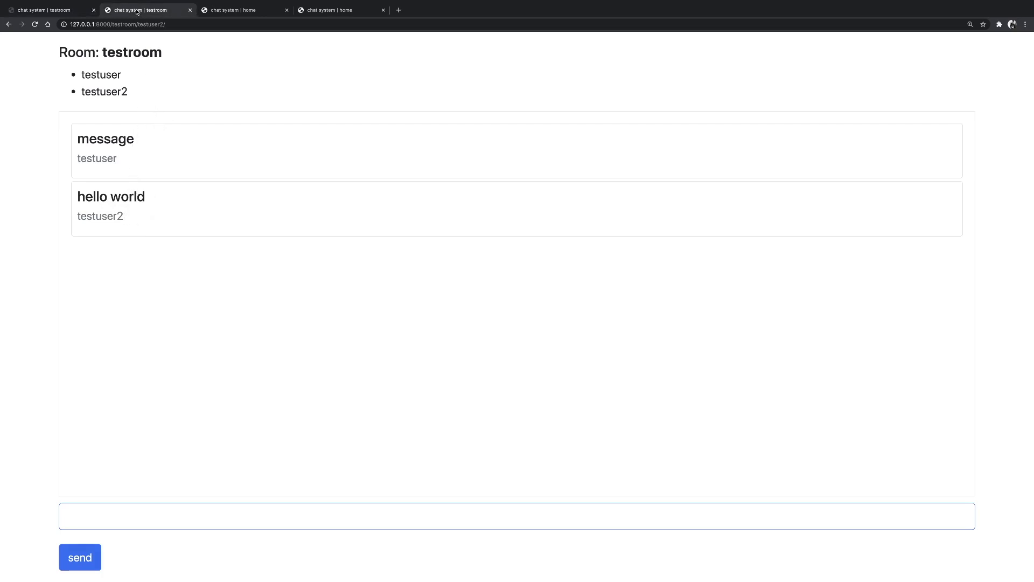
left_click(189, 10)
View testuser's left-the-chat notice, then rejoin testroom as testuser2.
left_click(40, 12)
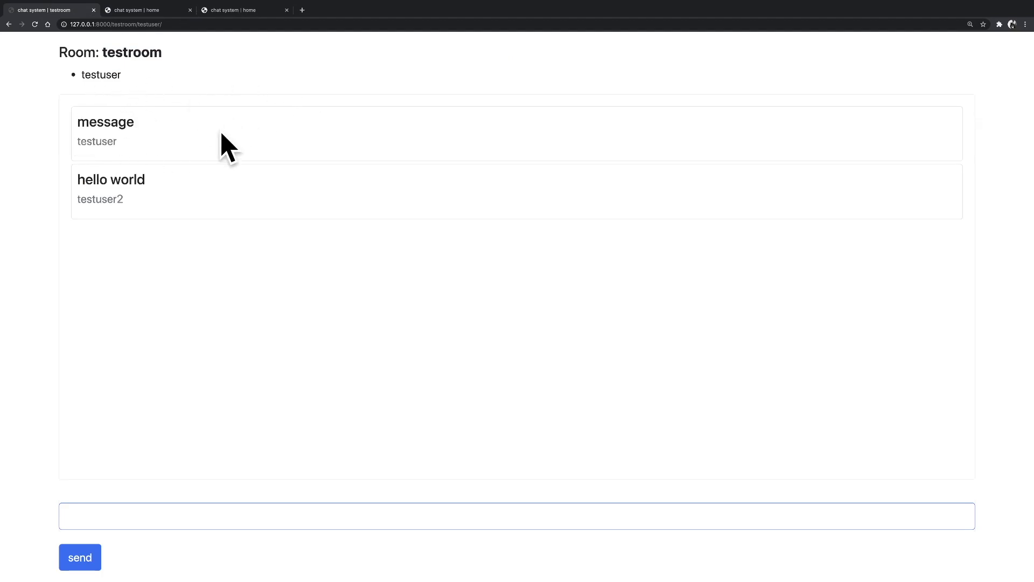
left_click(125, 9)
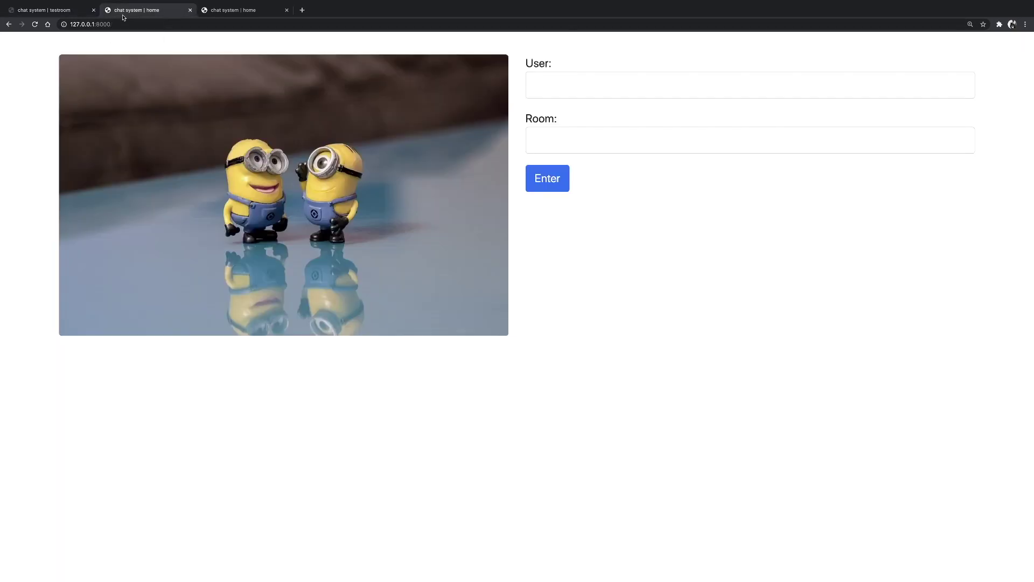
left_click(529, 91)
type("te")
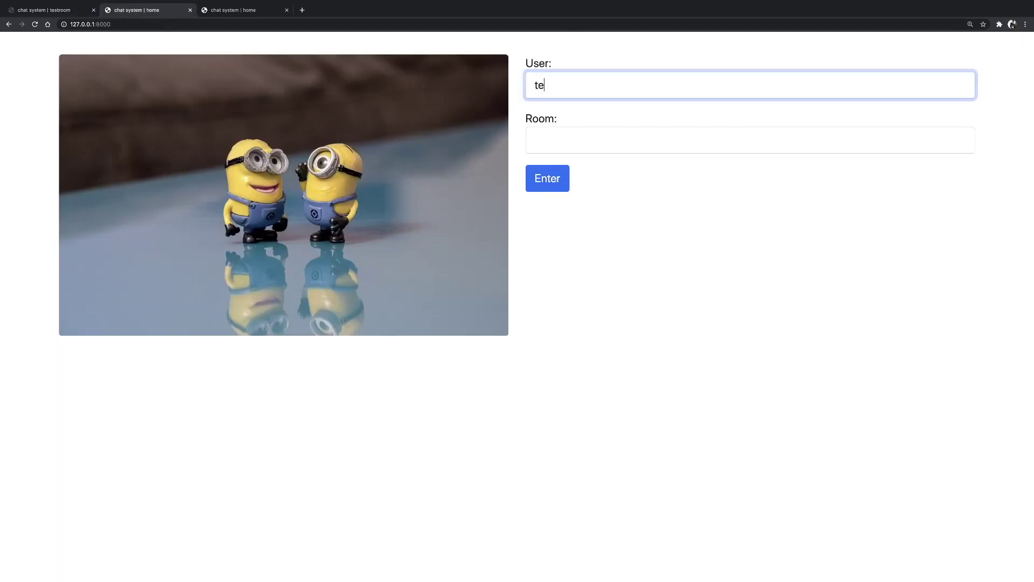
type("stuser2")
left_click(594, 141)
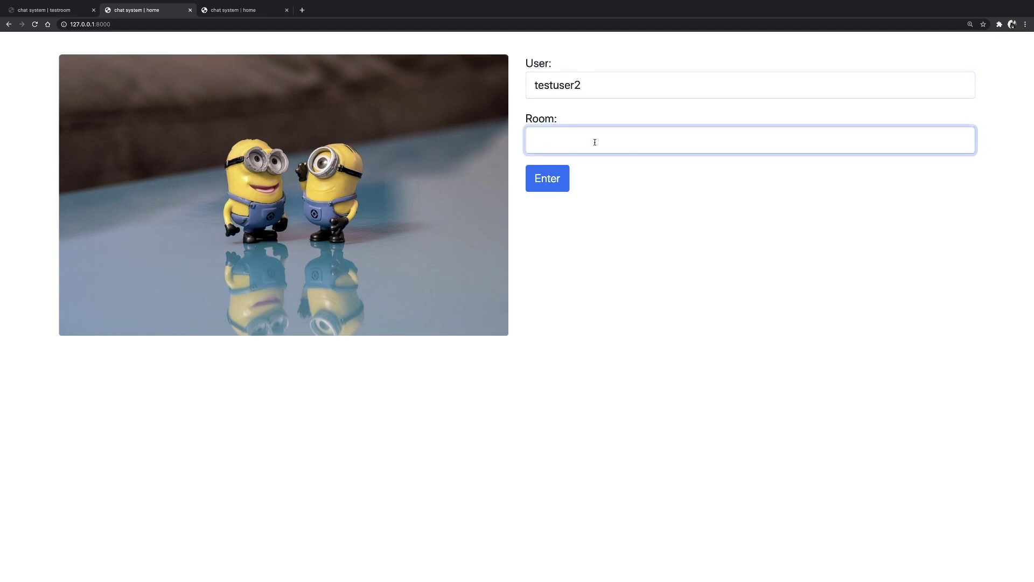
type("testroom")
left_click(555, 183)
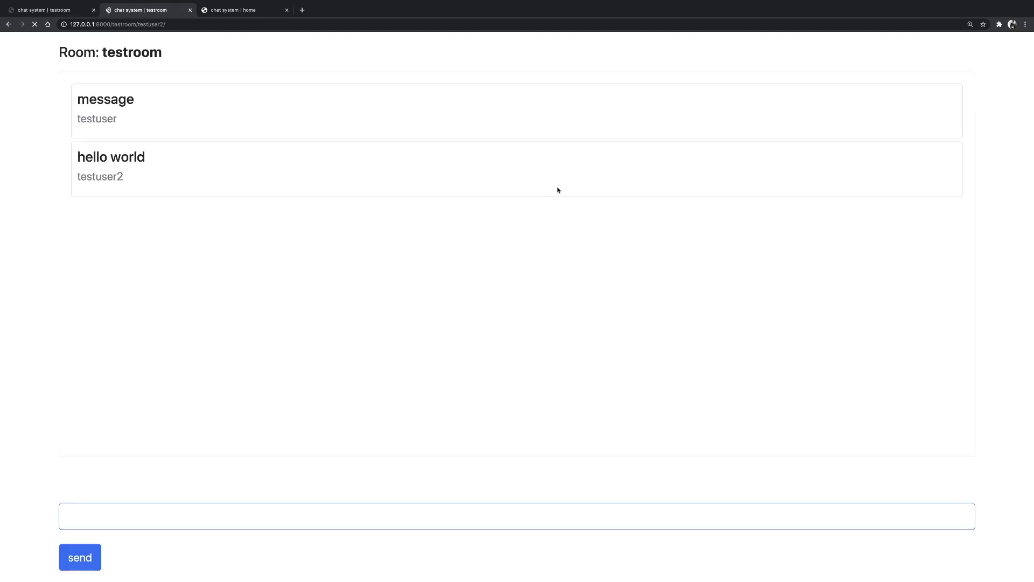
Check testuser's view of the rejoin, then bring up the empty home page form.
left_click(73, 14)
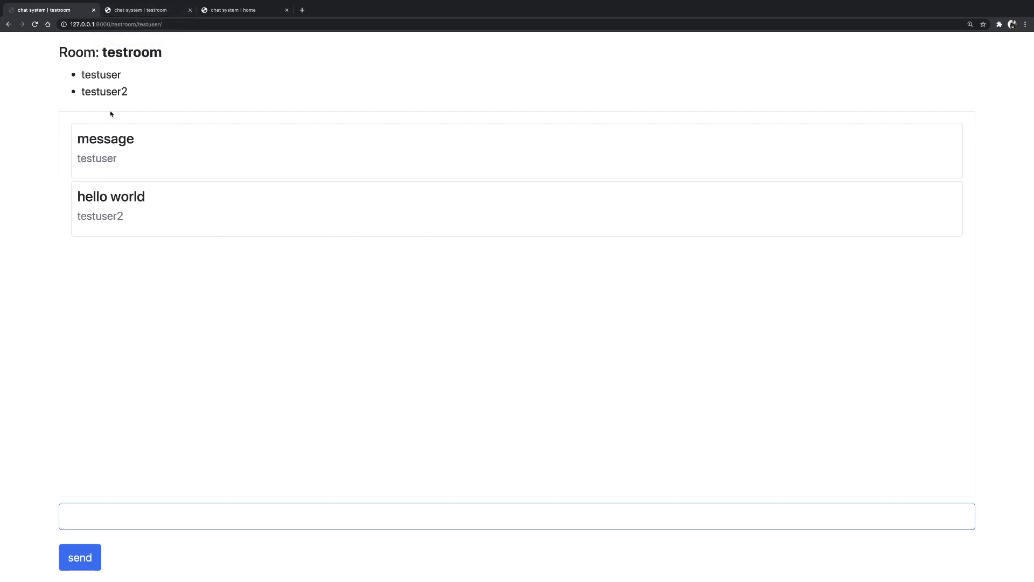
left_click(135, 11)
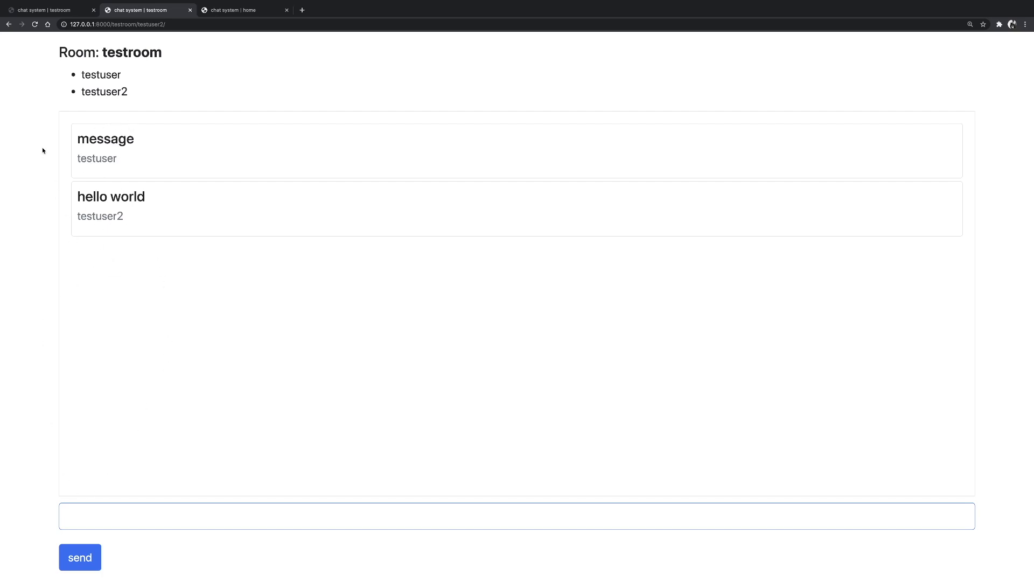
left_click(236, 11)
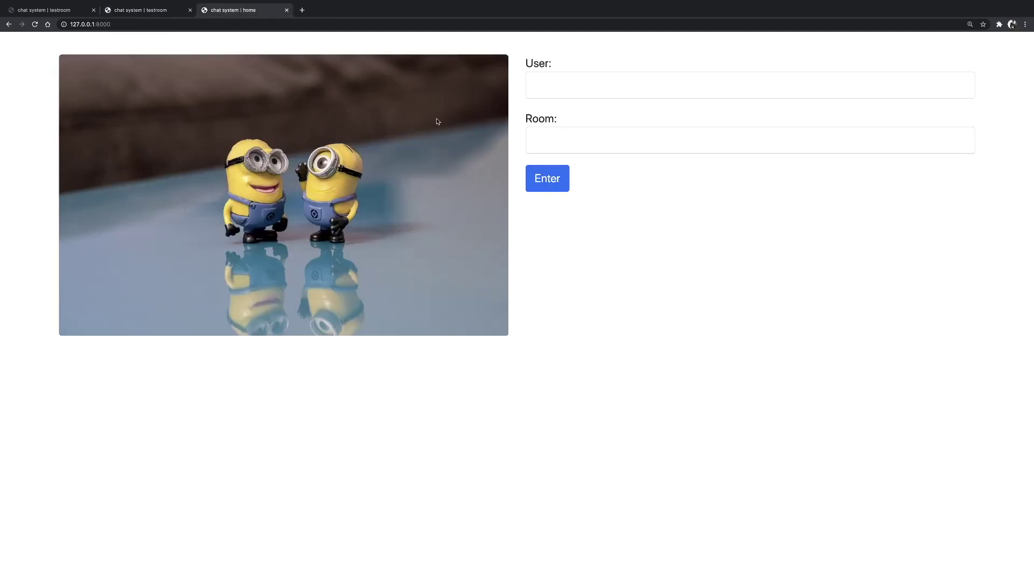
Join room minionroom as user minion.
left_click(618, 96)
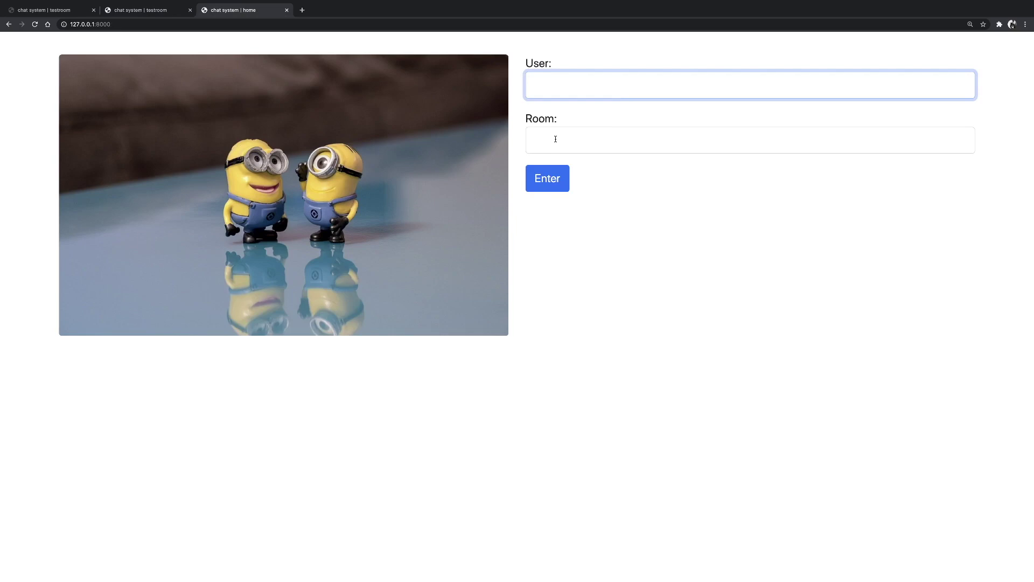
type("minion")
key("Tab")
type("minio")
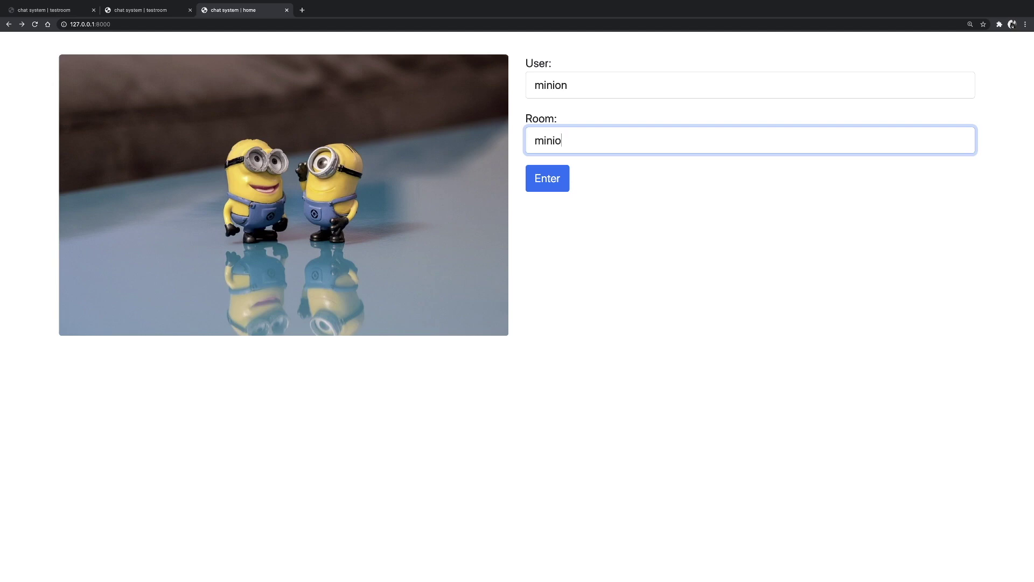
type("nroom")
left_click(548, 178)
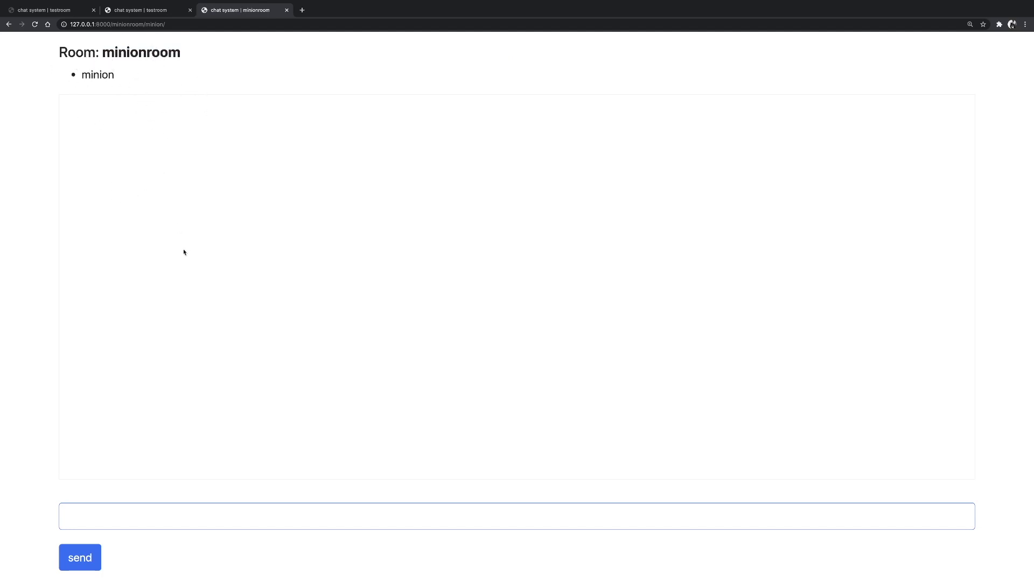
Post the message 'hello from minion room'.
left_click(70, 517)
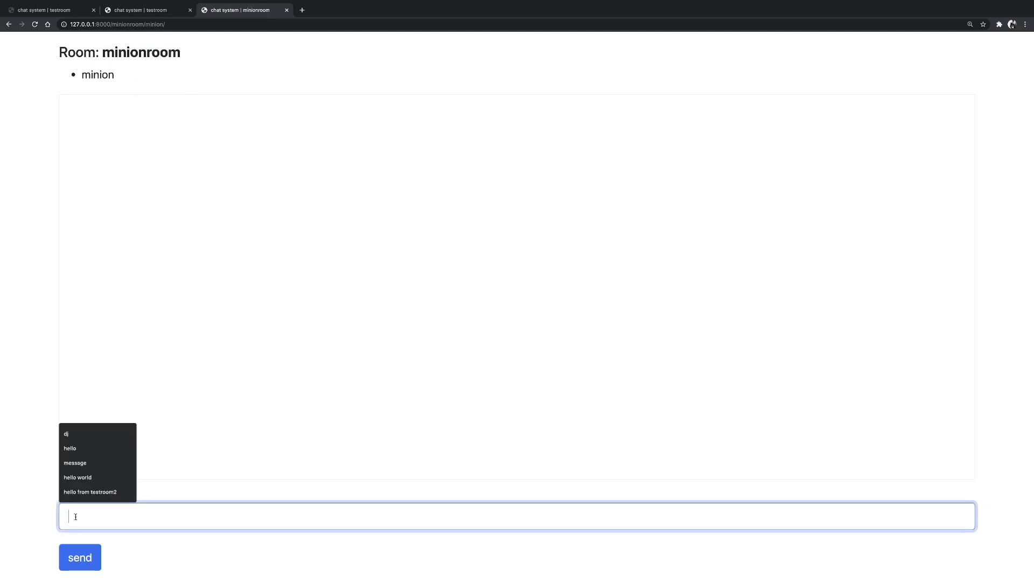
type("je")
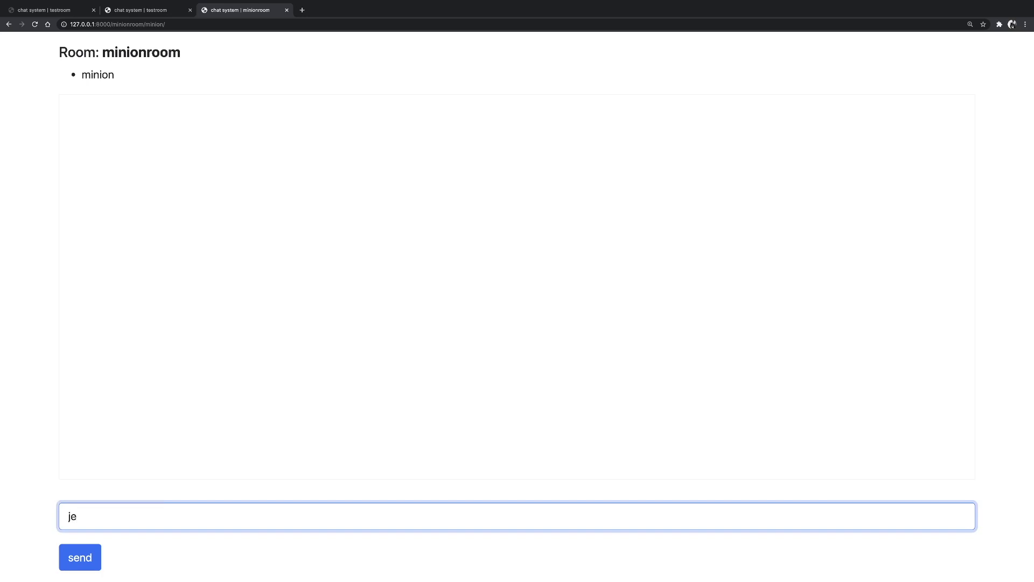
key("BackSpace")
key("BackSpace")
type("hello ")
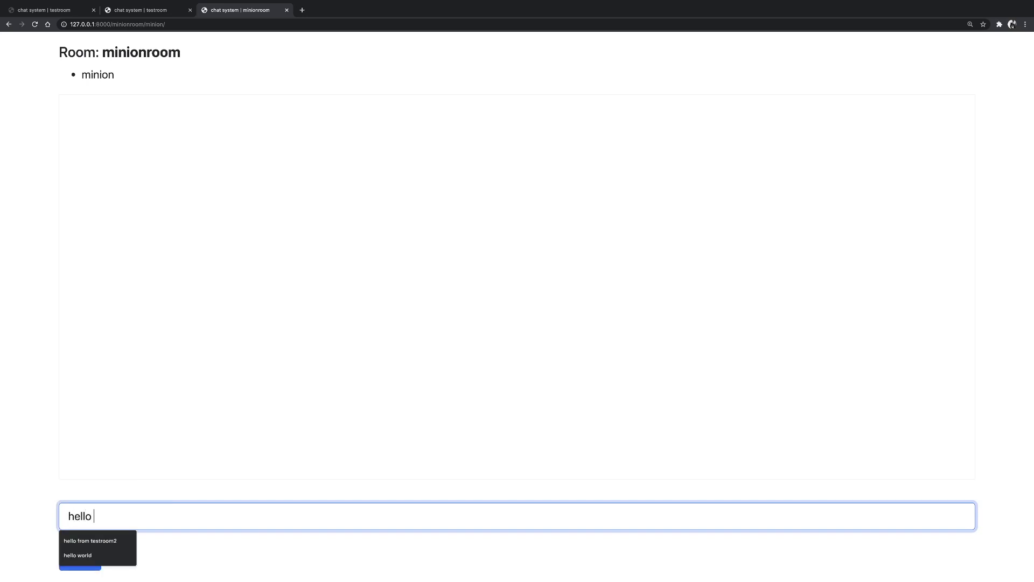
type("from min")
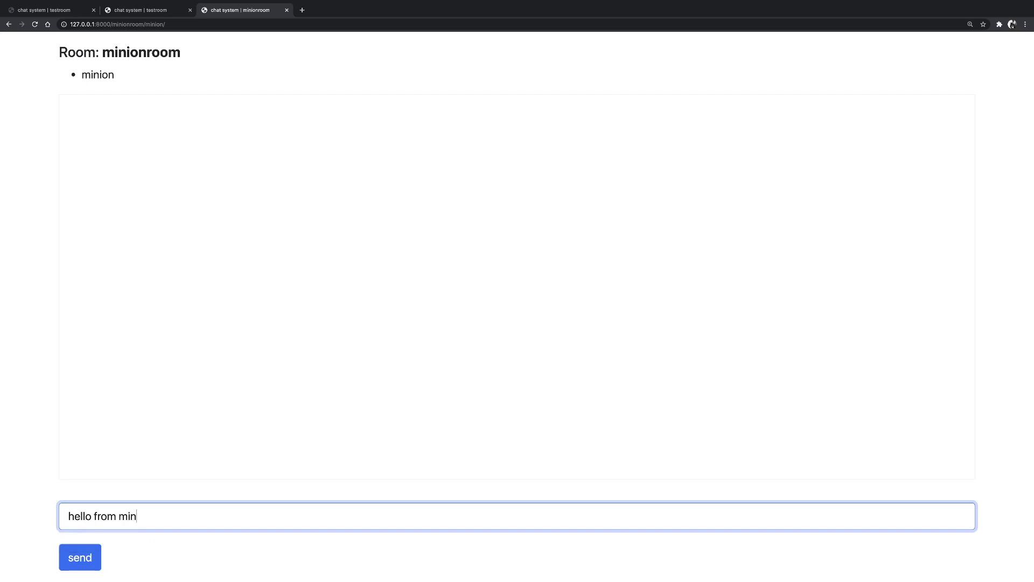
type("ion room")
left_click(78, 557)
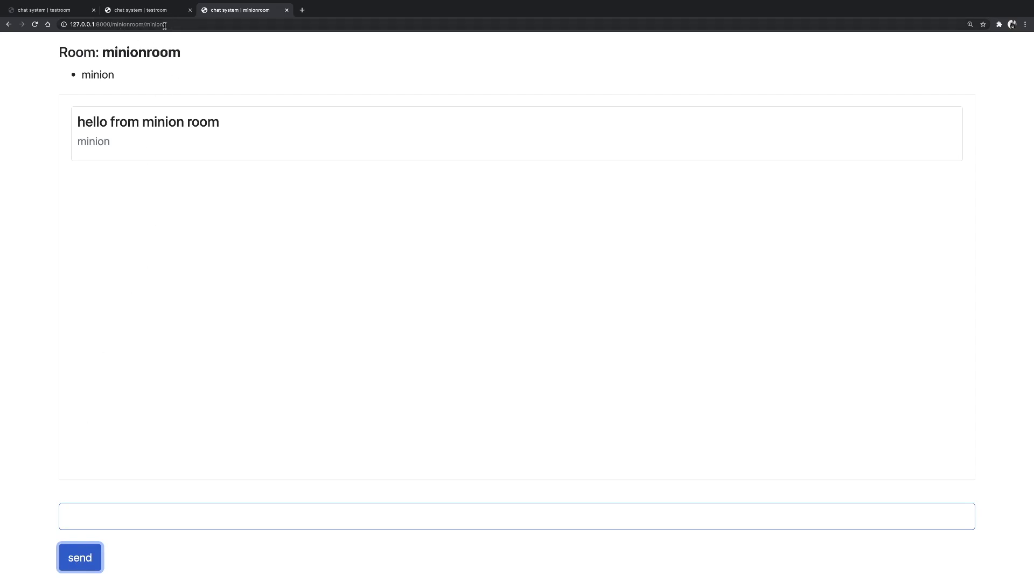
In a new tab at the site address, join minionroom as mionion2.
left_click_drag(113, 25, 49, 25)
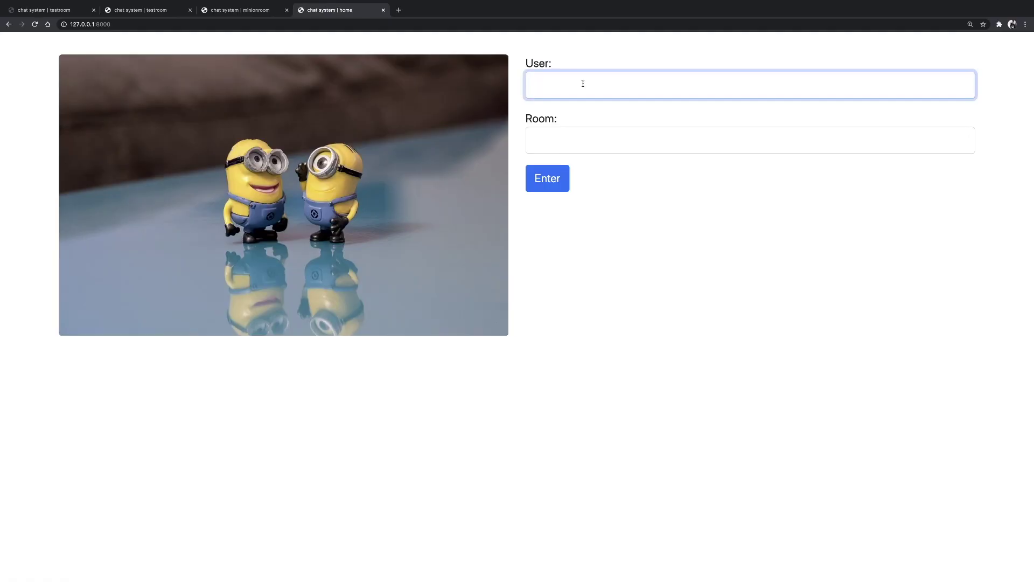
type("mionion2")
left_click(607, 148)
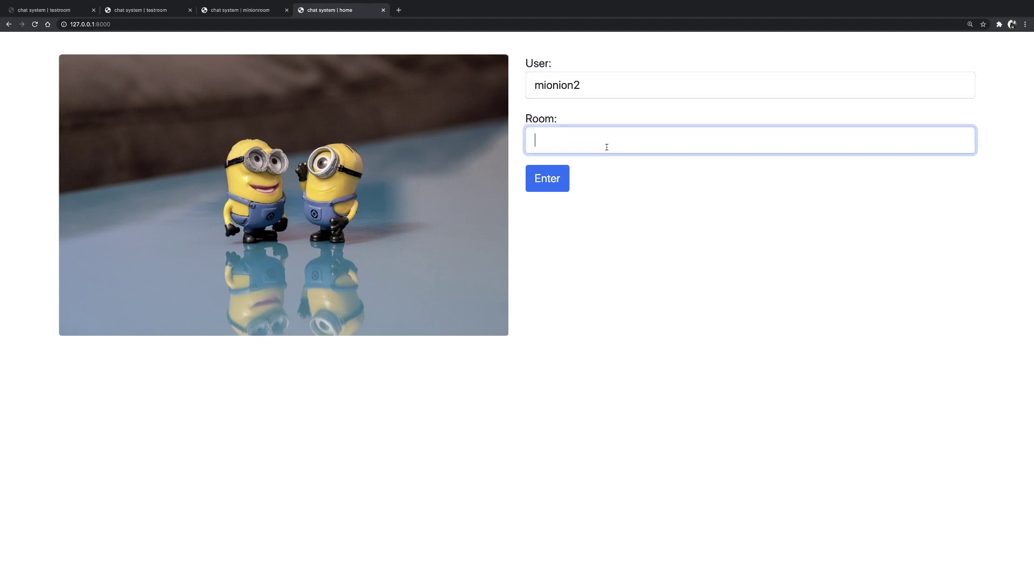
type("minionroom")
left_click(529, 178)
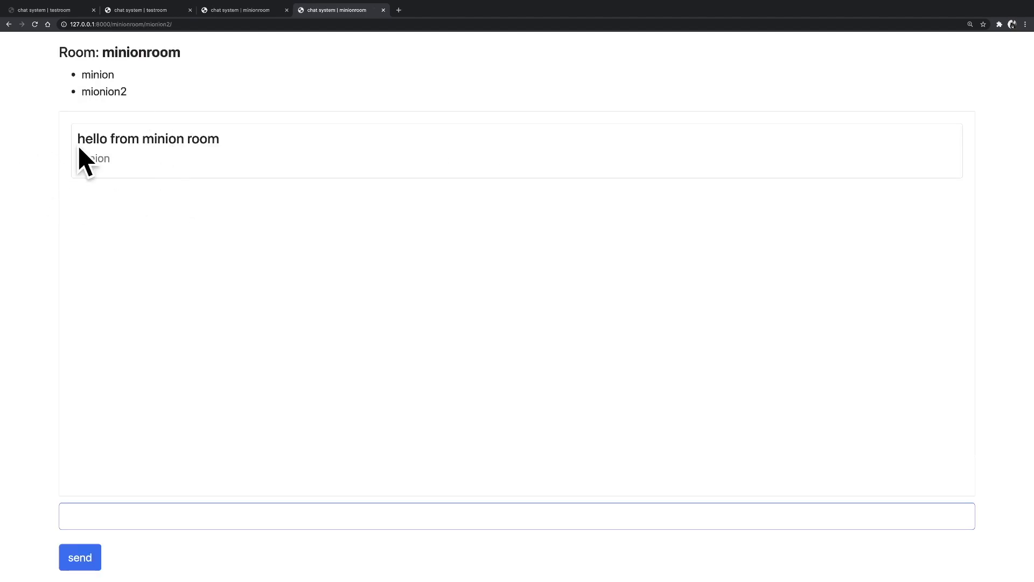
Switch between minion's and mionion2's views to check the join notice.
left_click(236, 11)
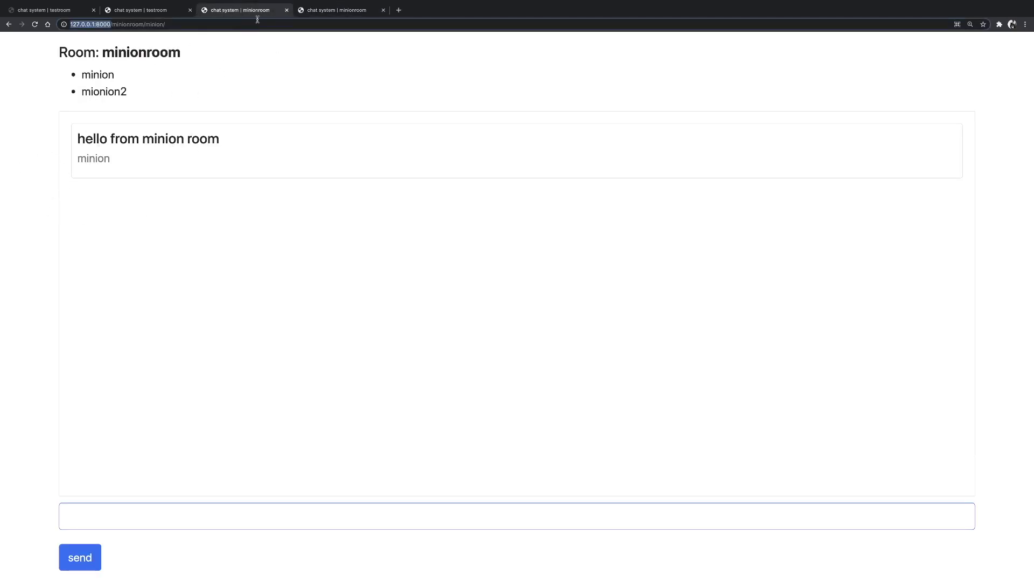
left_click(335, 10)
left_click(313, 25)
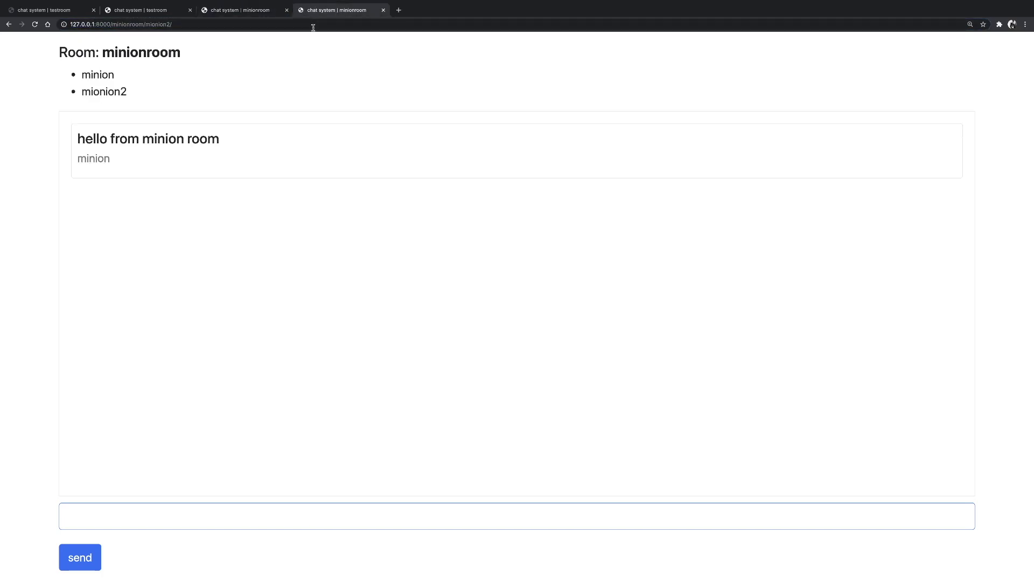
left_click(241, 8)
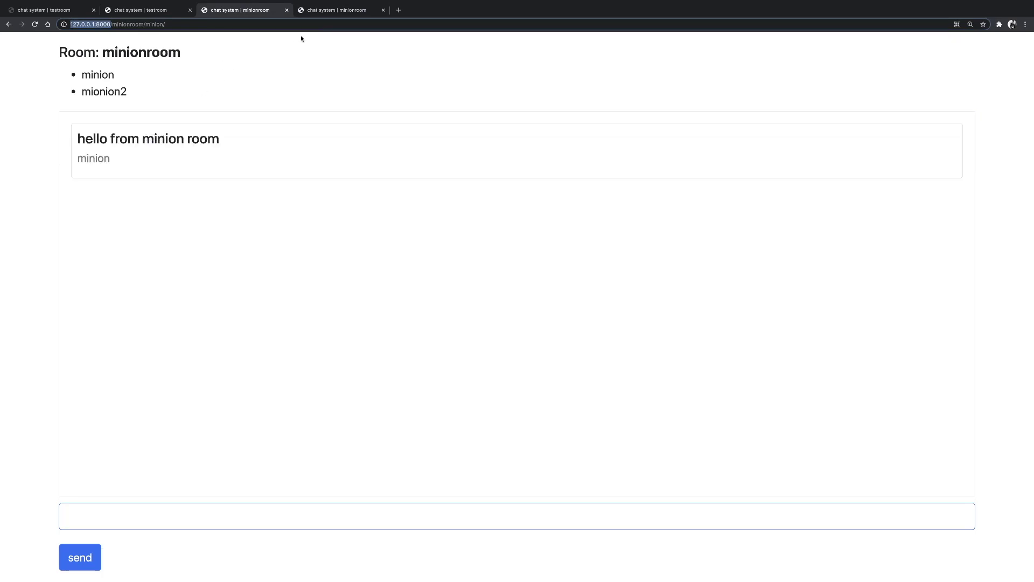
left_click(331, 10)
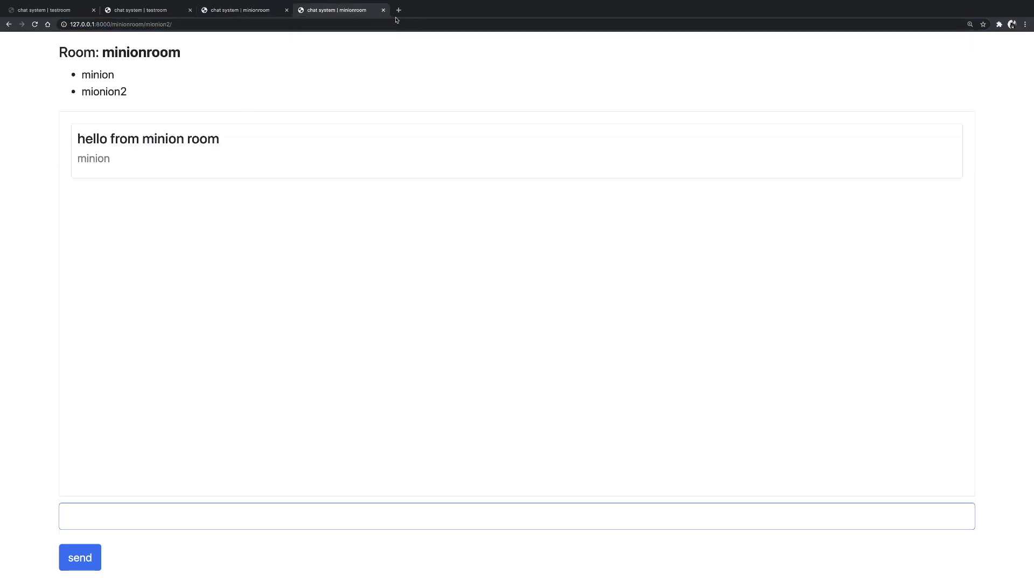
As mionion2, post 'hi' and 'how are you', then see them in minion's view.
left_click(107, 522)
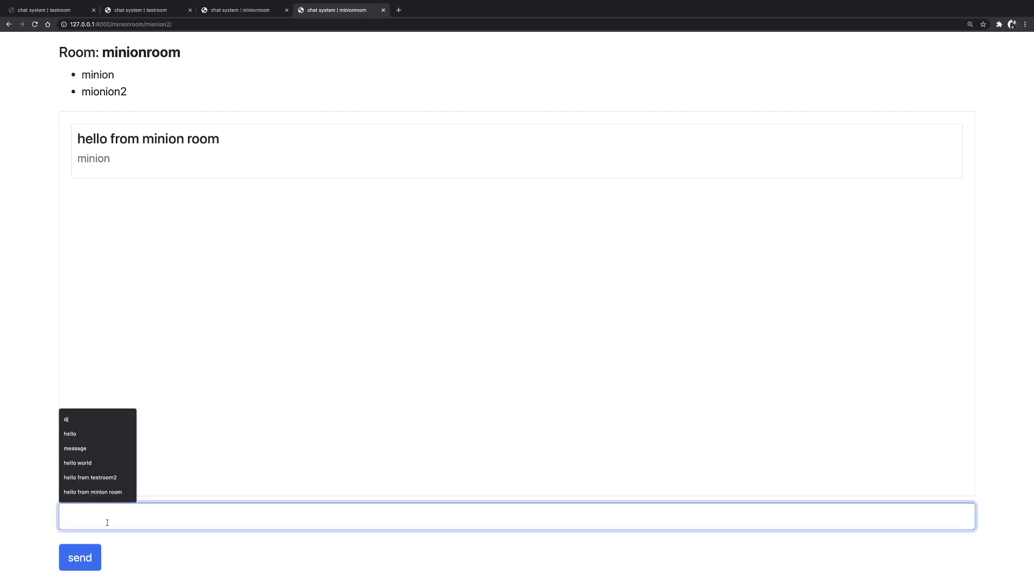
type("hi")
left_click(100, 554)
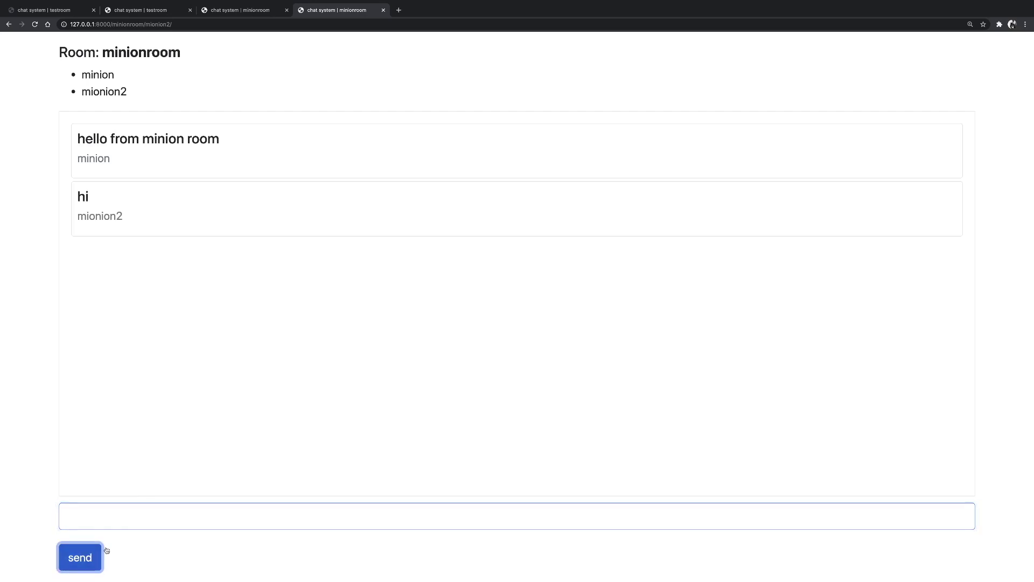
left_click(111, 516)
type("how are you")
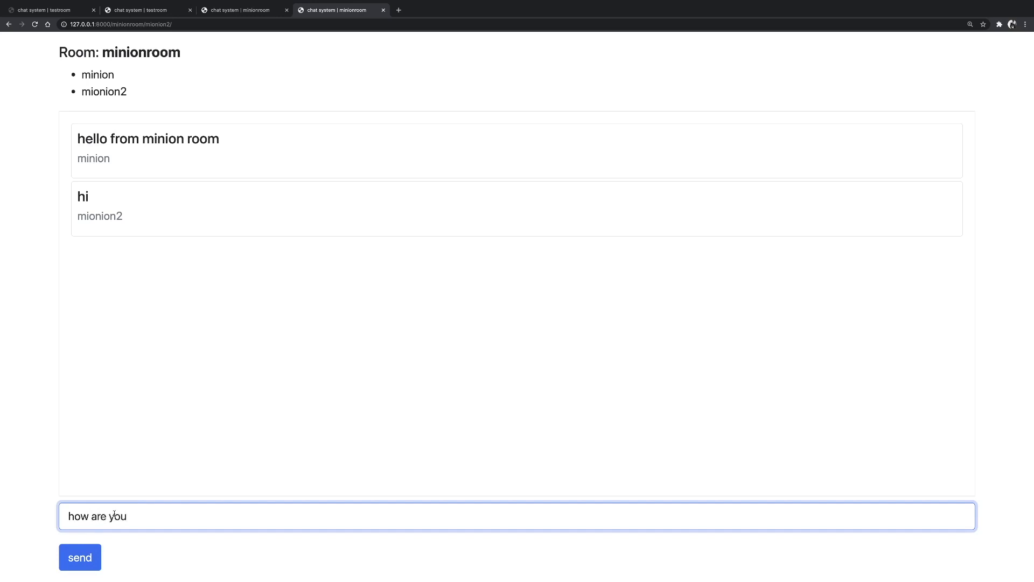
left_click(86, 557)
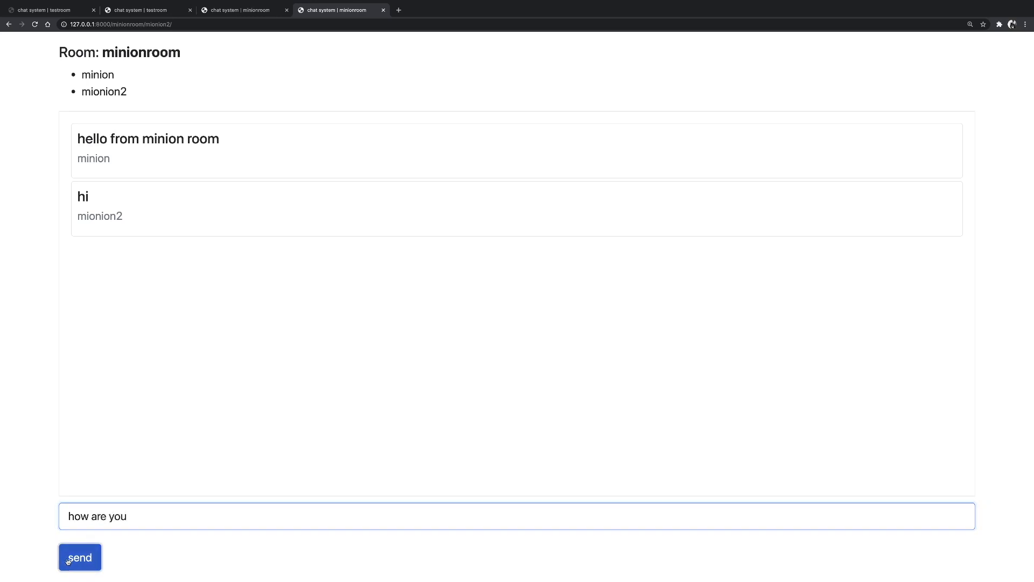
left_click(242, 10)
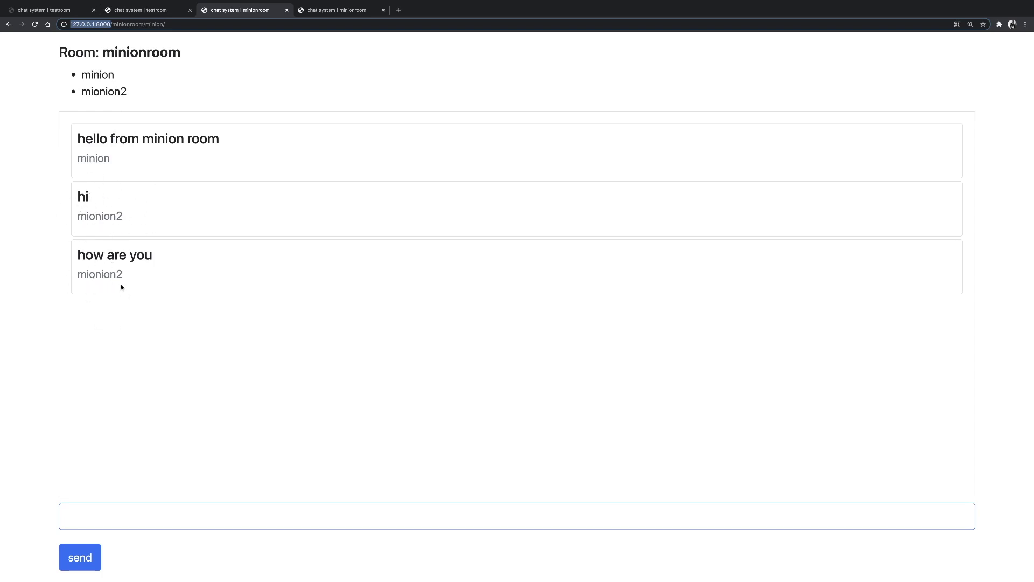
left_click(91, 513)
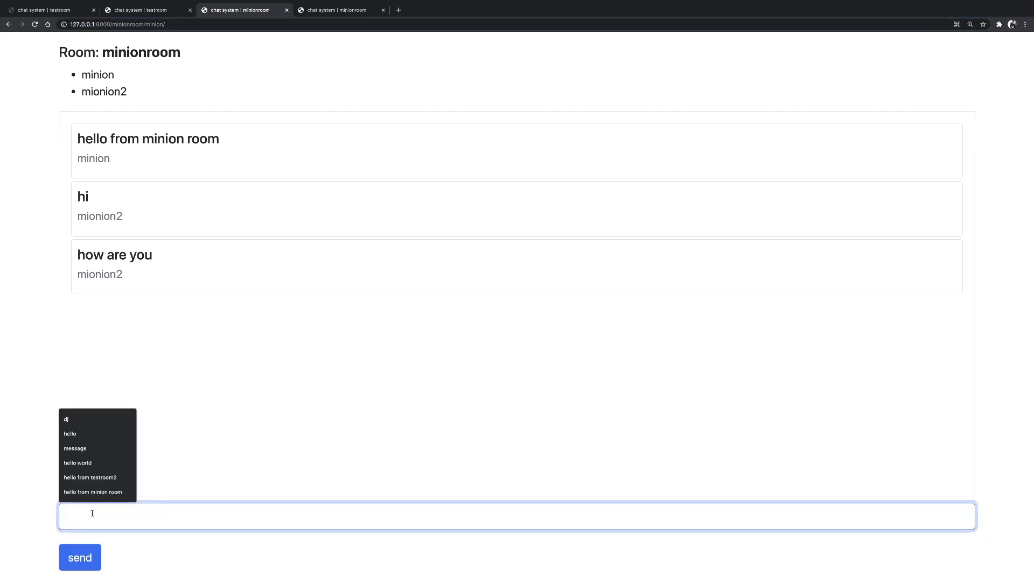
Reply 'hi there' as minion and check it in mionion2's view.
type("hi there")
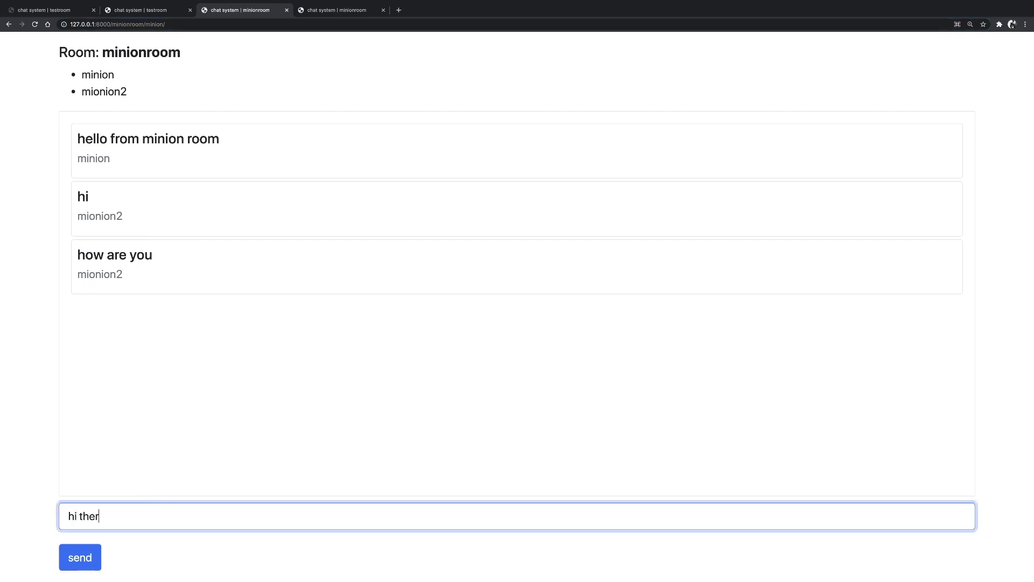
key("Return")
left_click(337, 9)
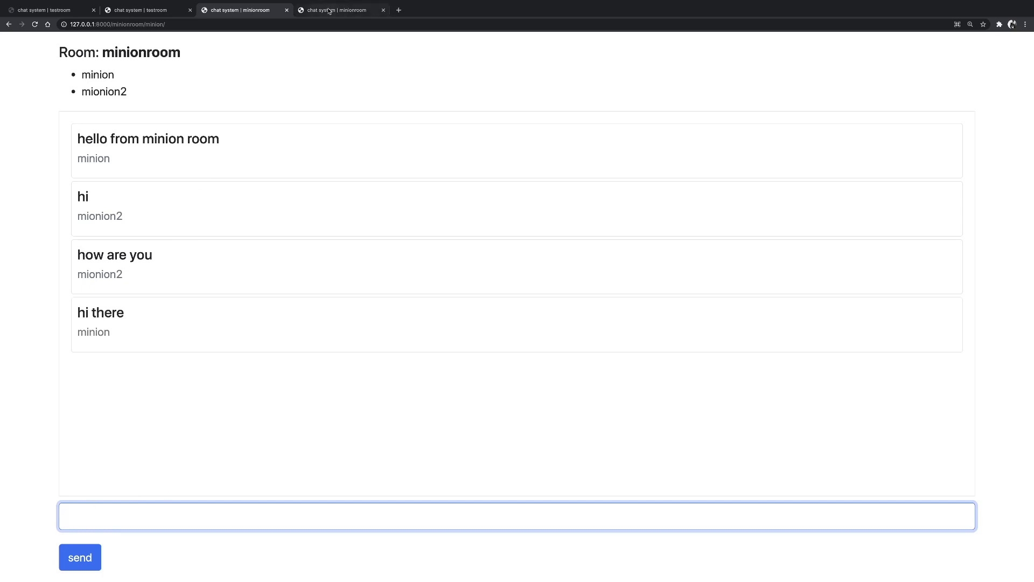
left_click(239, 5)
left_click(81, 509)
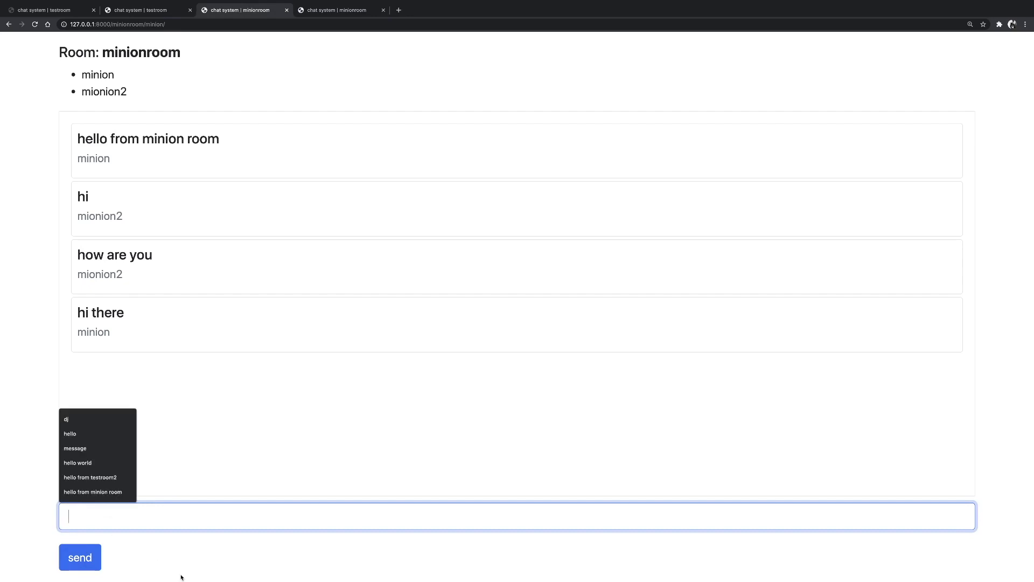
left_click(329, 10)
Close mionion2's tab so minion's room shows the red 'has left the chat' notice.
left_click(384, 10)
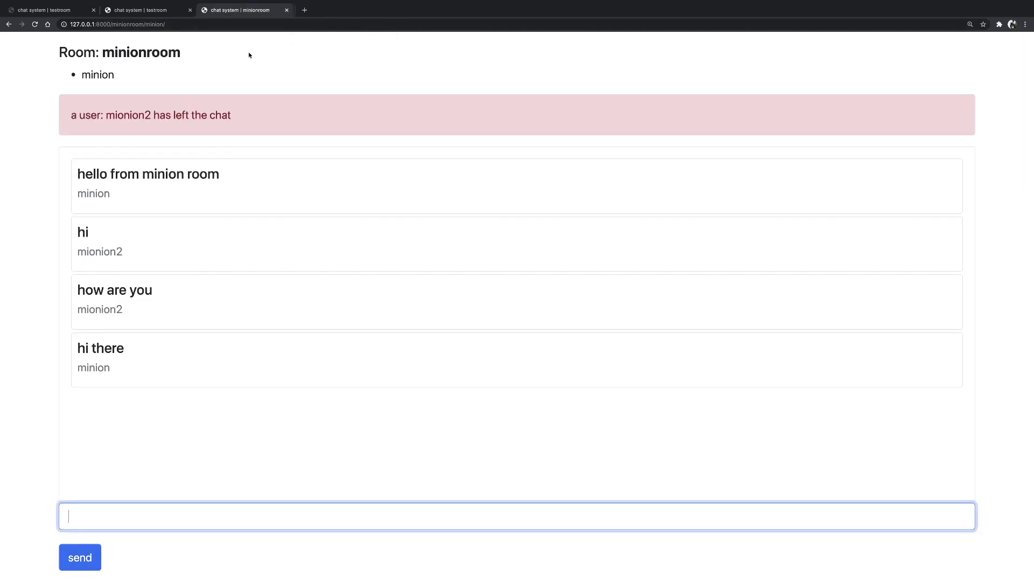